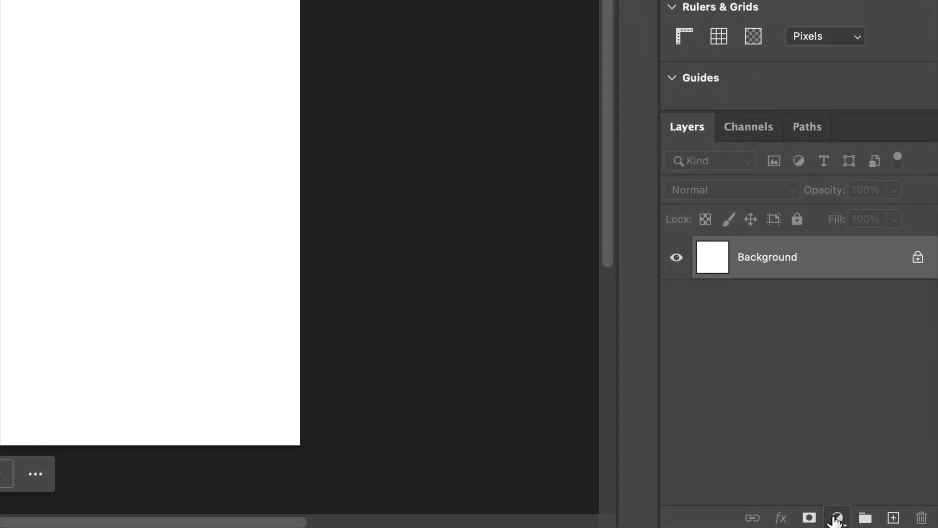
# Add a black Solid Color fill layer over the canvas.
pyautogui.click(836, 518)
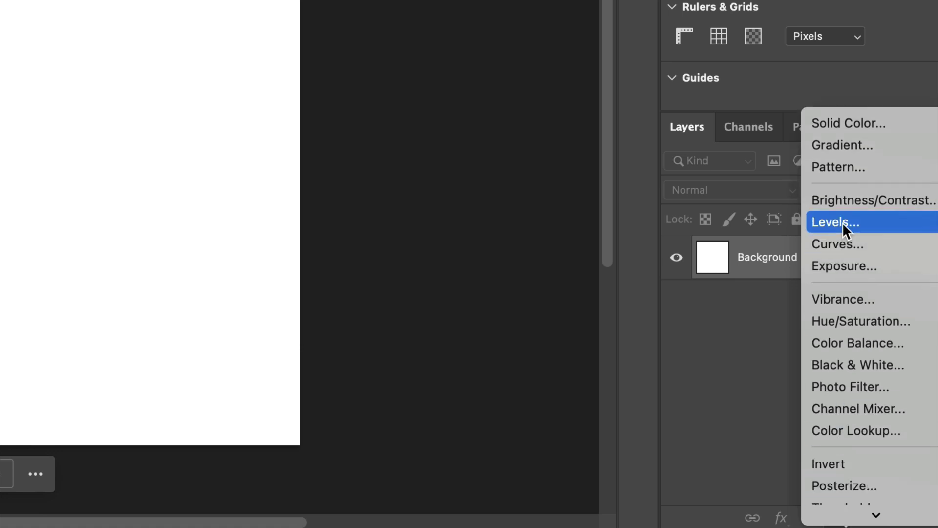
pyautogui.click(849, 122)
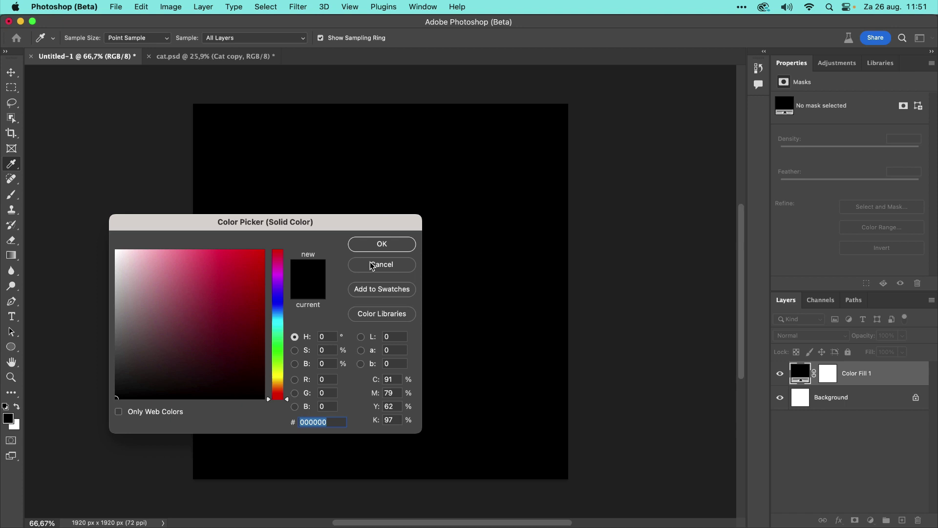
pyautogui.click(378, 246)
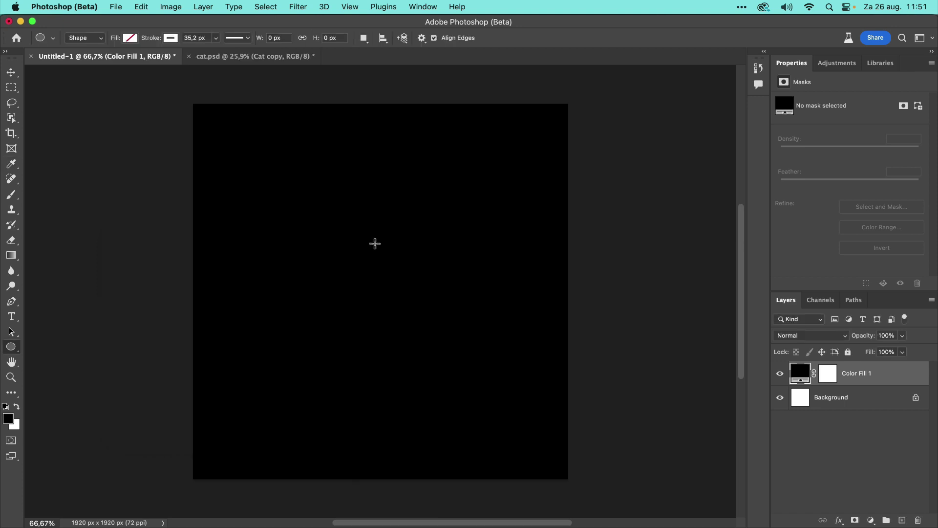
# Draw a white-stroked circle in the canvas centre and add an empty layer above it.
pyautogui.click(11, 346)
pyautogui.moveTo(306, 215); pyautogui.dragTo(470, 382)
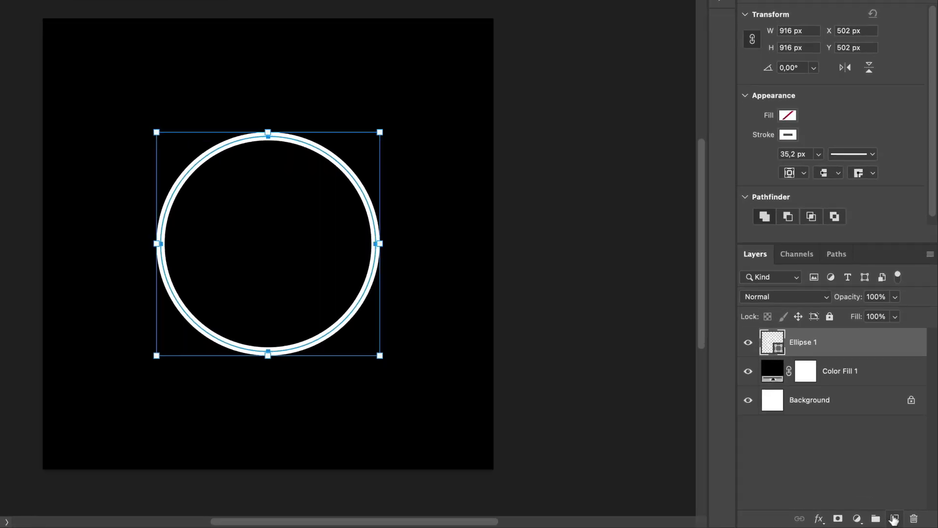
pyautogui.click(893, 519)
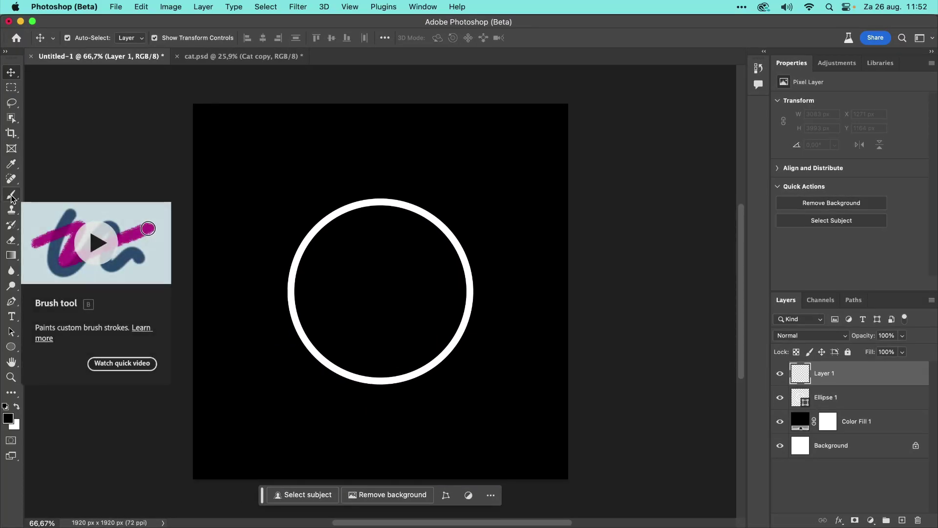
# With a white brush, paint branch strokes off the circle's top, left, right and bottom.
pyautogui.click(12, 196)
pyautogui.press('x')
pyautogui.moveTo(374, 198); pyautogui.dragTo(304, 186)
pyautogui.moveTo(298, 263); pyautogui.dragTo(303, 391)
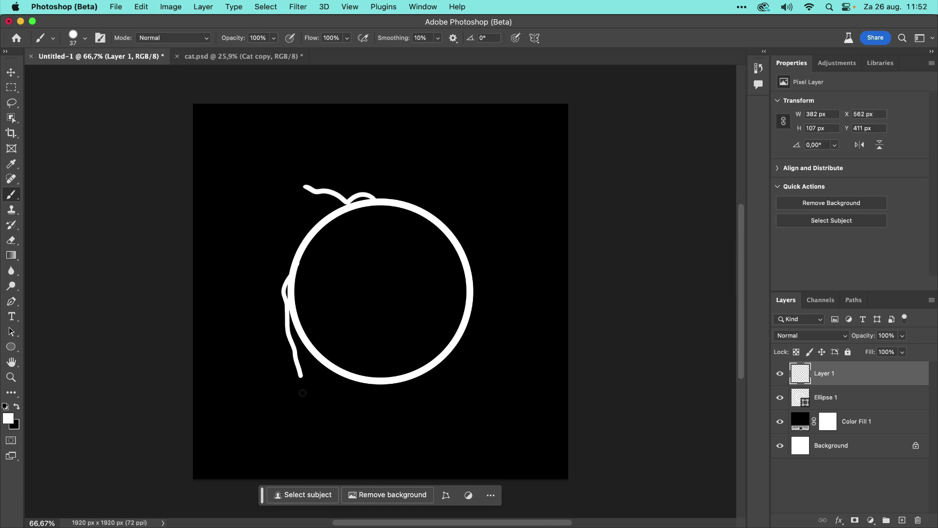
pyautogui.moveTo(380, 387); pyautogui.dragTo(465, 382)
pyautogui.moveTo(473, 298)
pyautogui.mouseDown()
pyautogui.moveTo(490, 266)
pyautogui.moveTo(482, 239)
pyautogui.mouseUp()
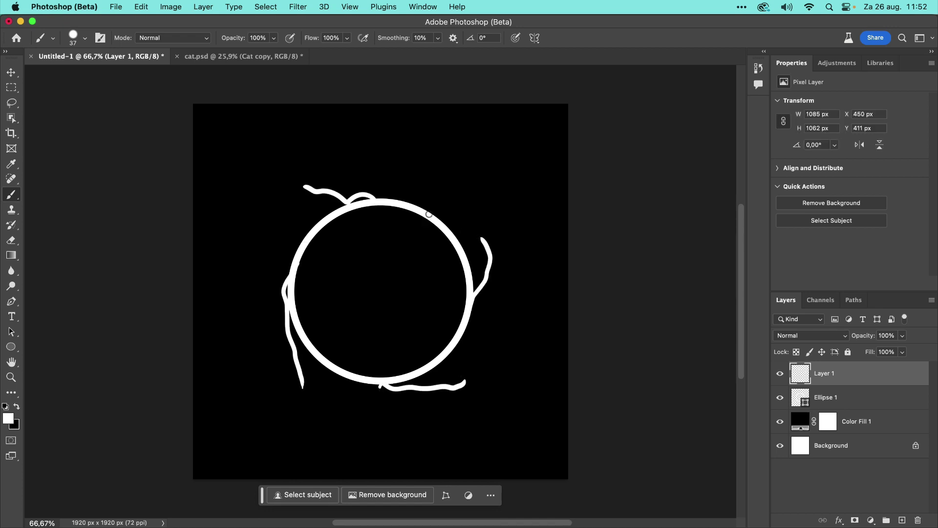
pyautogui.moveTo(428, 214); pyautogui.dragTo(382, 183)
pyautogui.moveTo(304, 236); pyautogui.dragTo(251, 290)
# Add small forks and prongs at the circle's top, lower left, lower right and right side.
pyautogui.moveTo(319, 188); pyautogui.dragTo(307, 174)
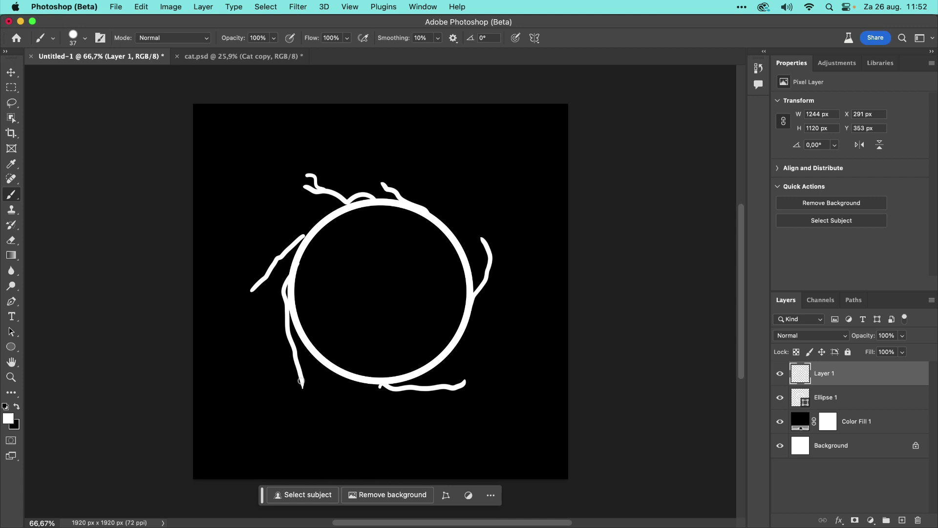
pyautogui.moveTo(299, 376); pyautogui.dragTo(292, 391)
pyautogui.moveTo(304, 366); pyautogui.dragTo(323, 388)
pyautogui.moveTo(457, 388); pyautogui.dragTo(483, 400)
pyautogui.moveTo(465, 369); pyautogui.dragTo(457, 388)
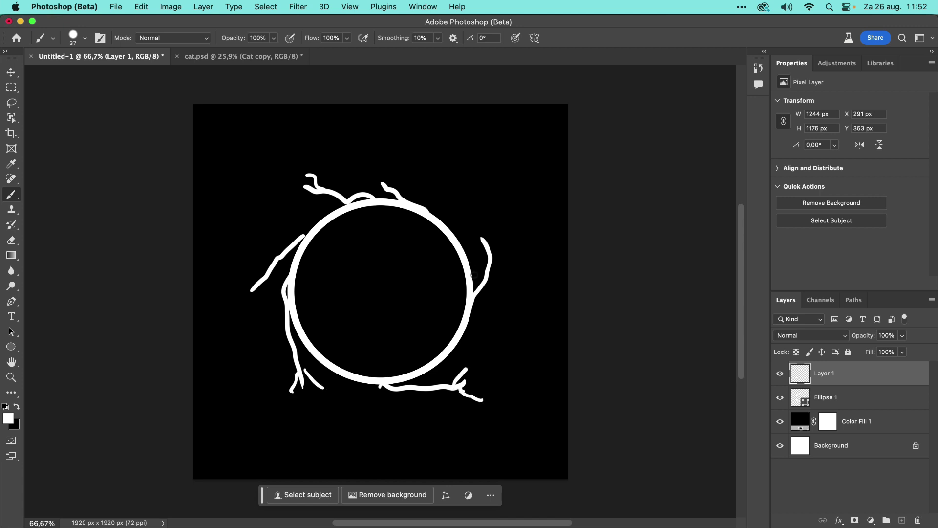
pyautogui.moveTo(490, 267)
pyautogui.mouseDown()
pyautogui.moveTo(507, 237)
pyautogui.moveTo(489, 239)
pyautogui.moveTo(491, 266)
pyautogui.moveTo(477, 239)
pyautogui.mouseUp()
pyautogui.moveTo(390, 187); pyautogui.dragTo(380, 159)
pyautogui.moveTo(377, 177); pyautogui.dragTo(365, 169)
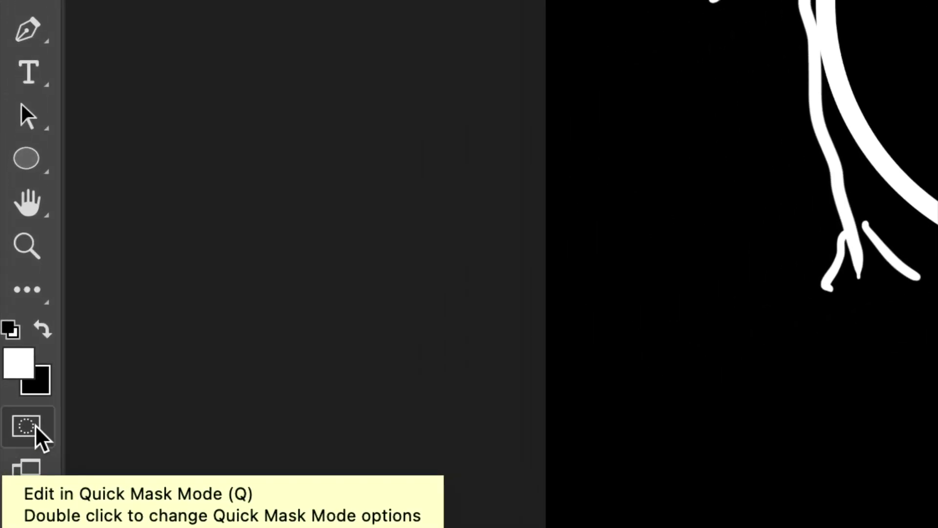
# Fill a Quick Mask with 70% brightness grey and turn it into a whole-canvas selection.
pyautogui.click(34, 425)
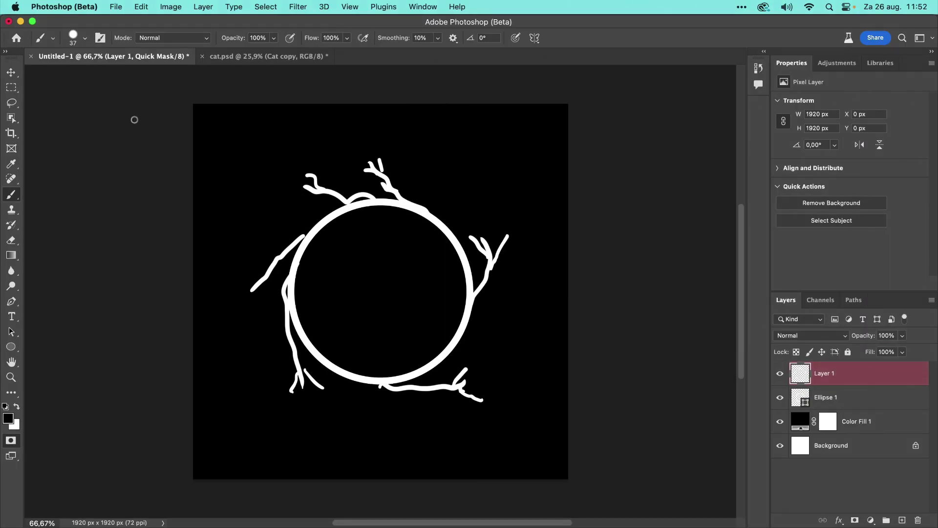
pyautogui.click(139, 7)
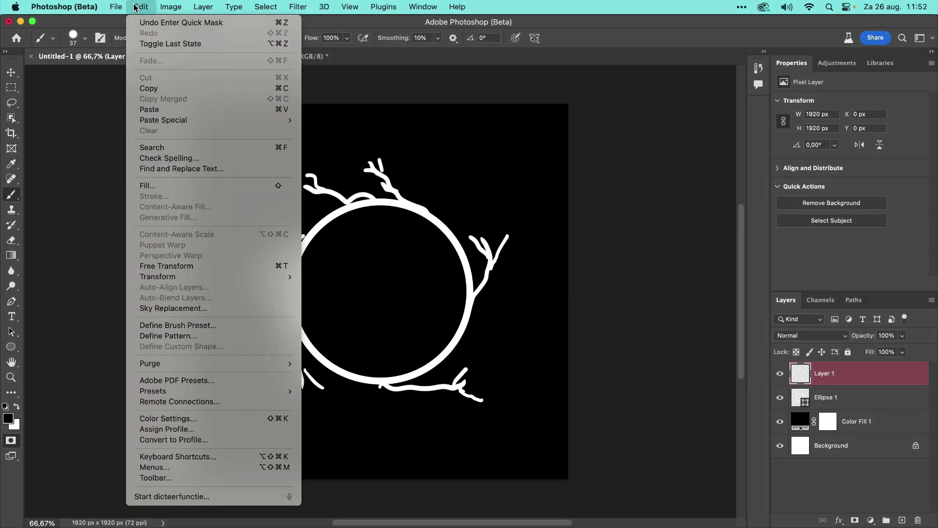
pyautogui.click(163, 186)
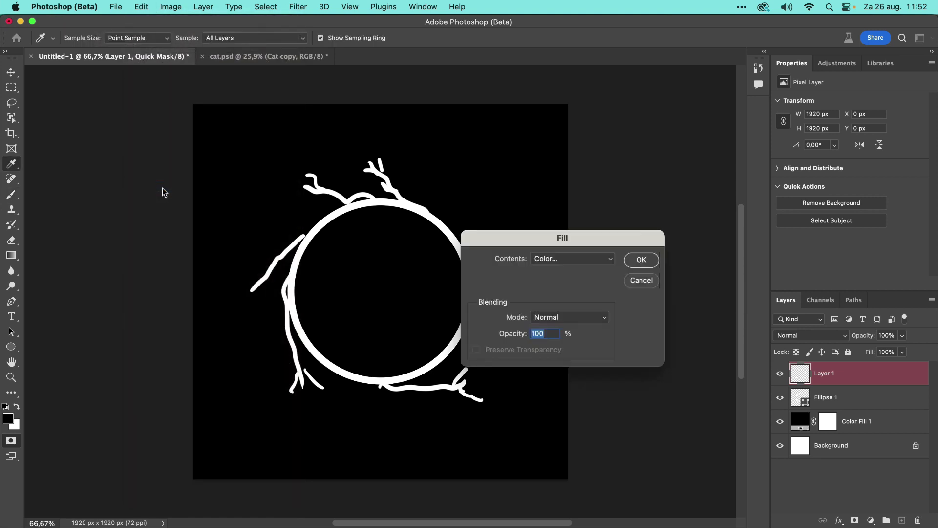
pyautogui.click(513, 213)
pyautogui.click(497, 217)
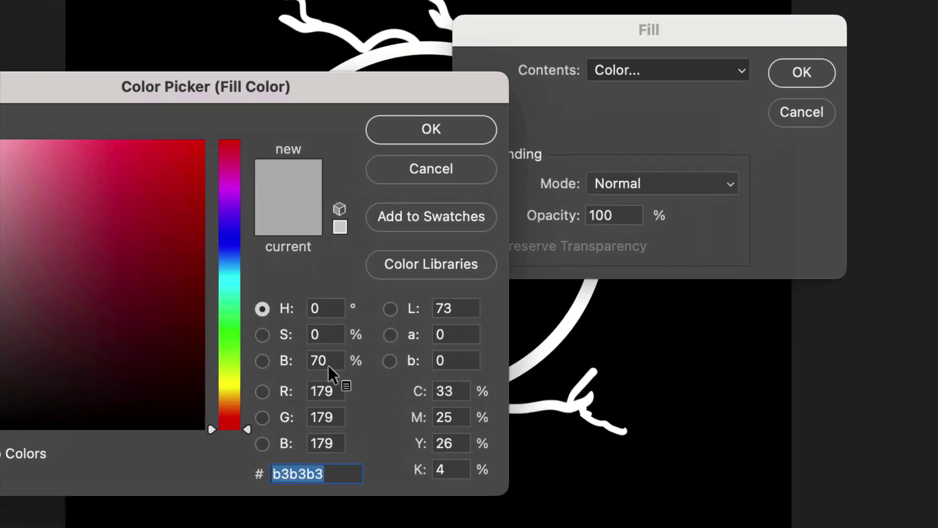
pyautogui.click(328, 365)
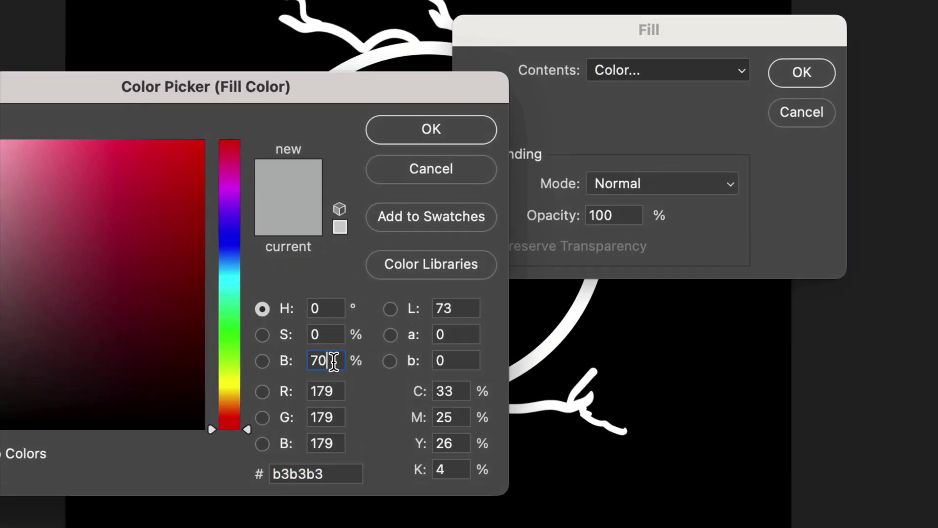
pyautogui.moveTo(327, 365); pyautogui.dragTo(300, 361)
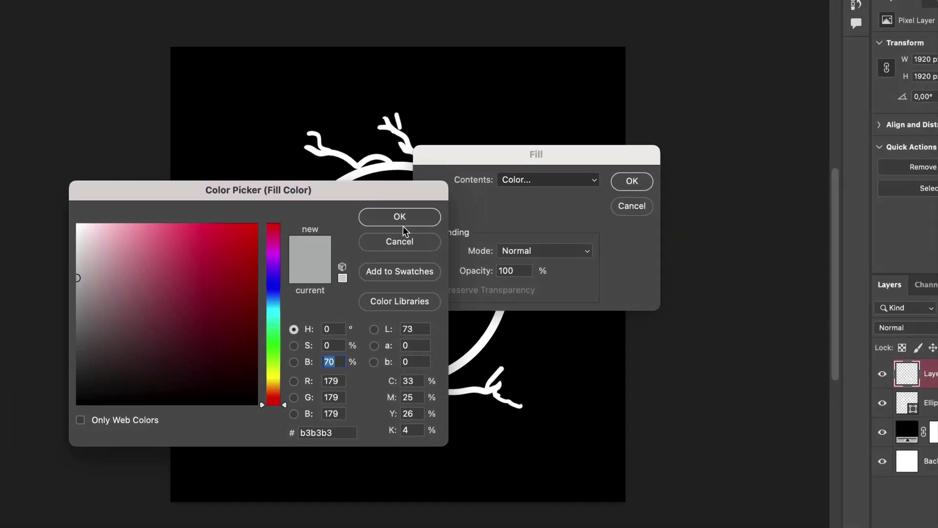
pyautogui.click(430, 134)
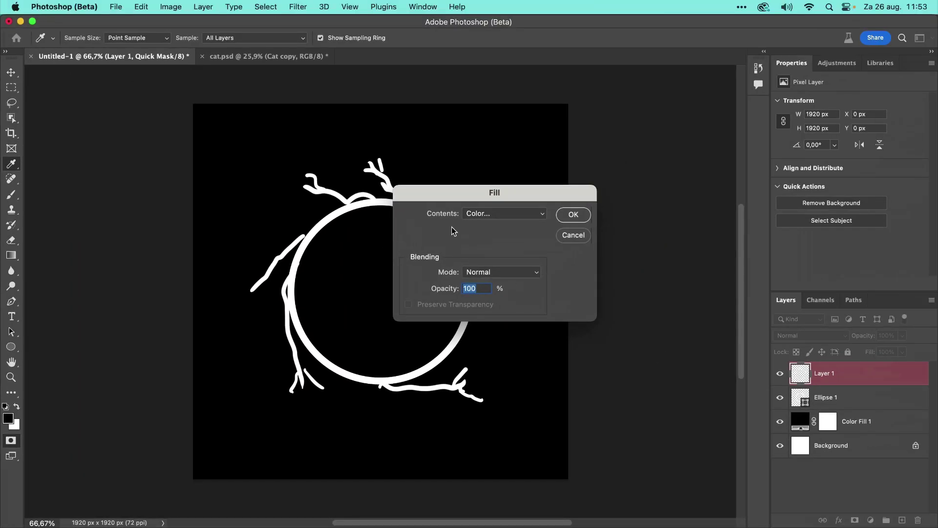
pyautogui.click(625, 181)
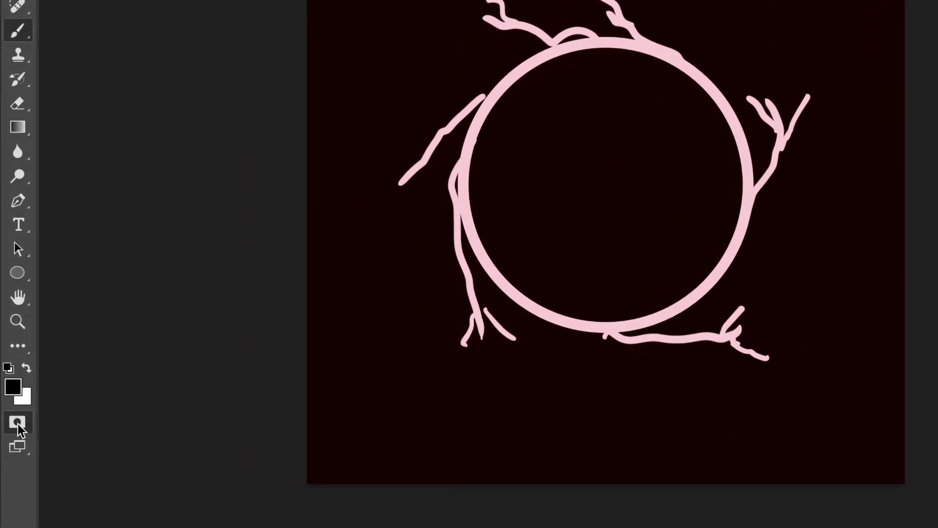
pyautogui.click(18, 424)
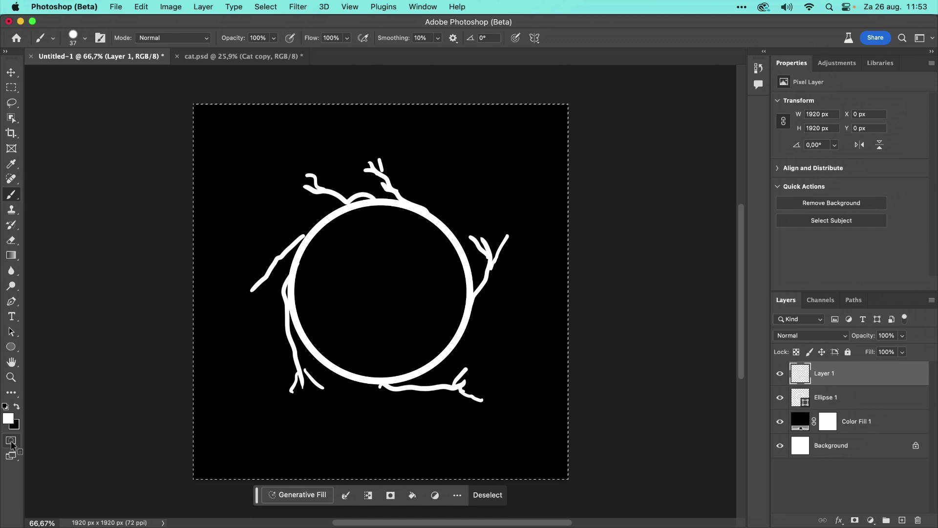
# Generative Fill the selection with 'circular lightning' and preview the second and third variations.
pyautogui.click(295, 495)
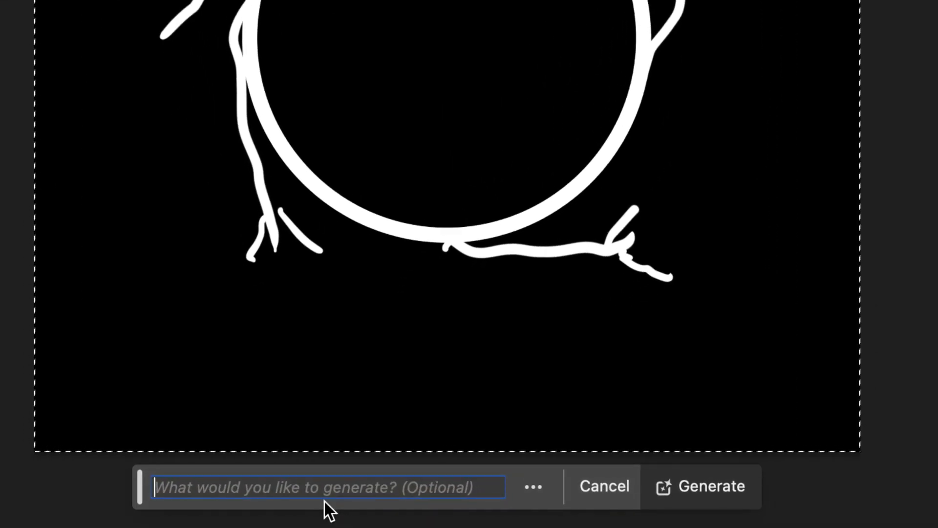
pyautogui.write('circular lig')
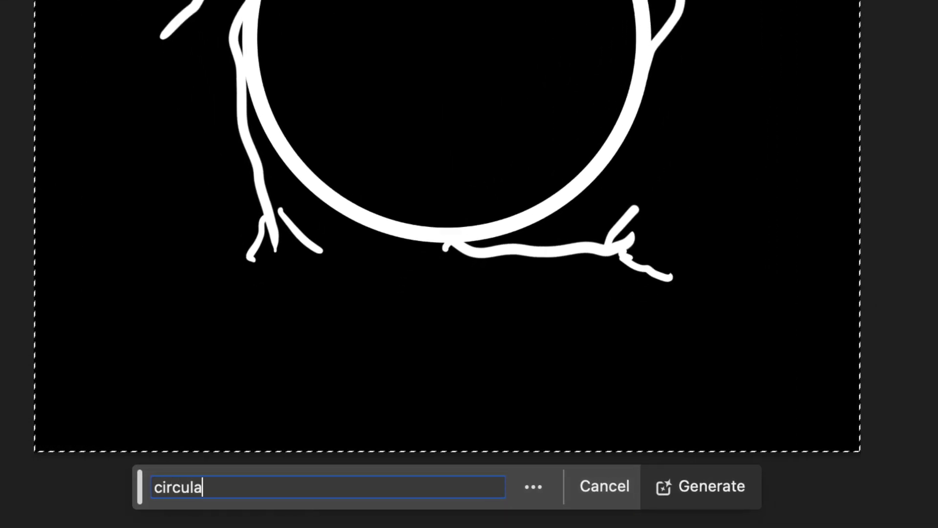
pyautogui.write('htning')
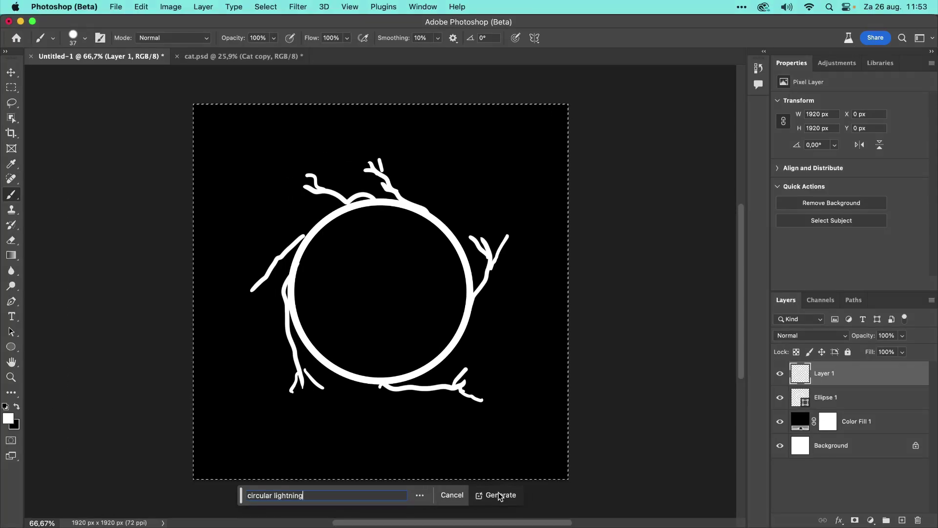
pyautogui.click(574, 490)
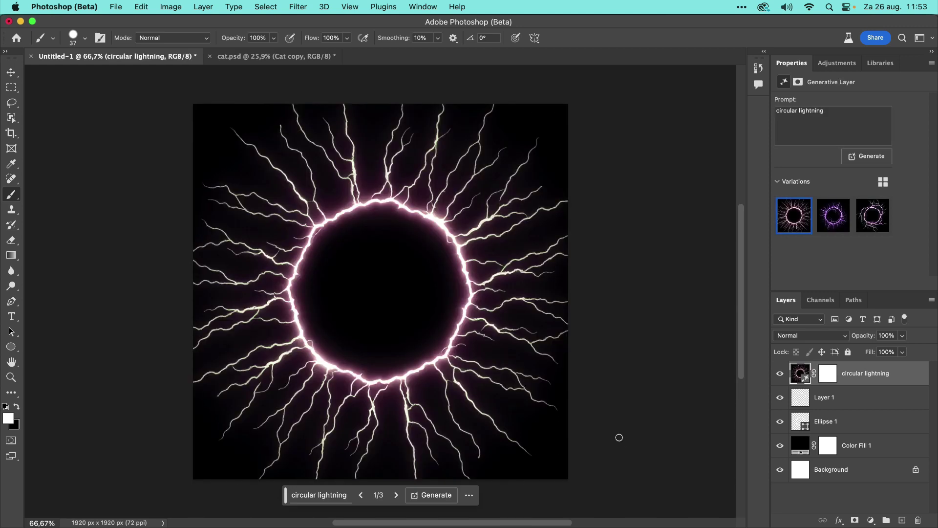
pyautogui.click(395, 495)
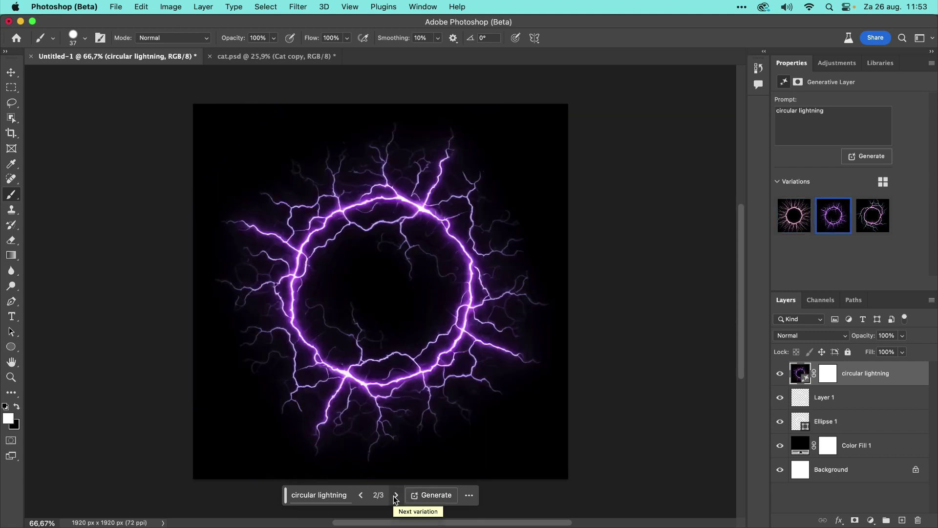
pyautogui.click(395, 495)
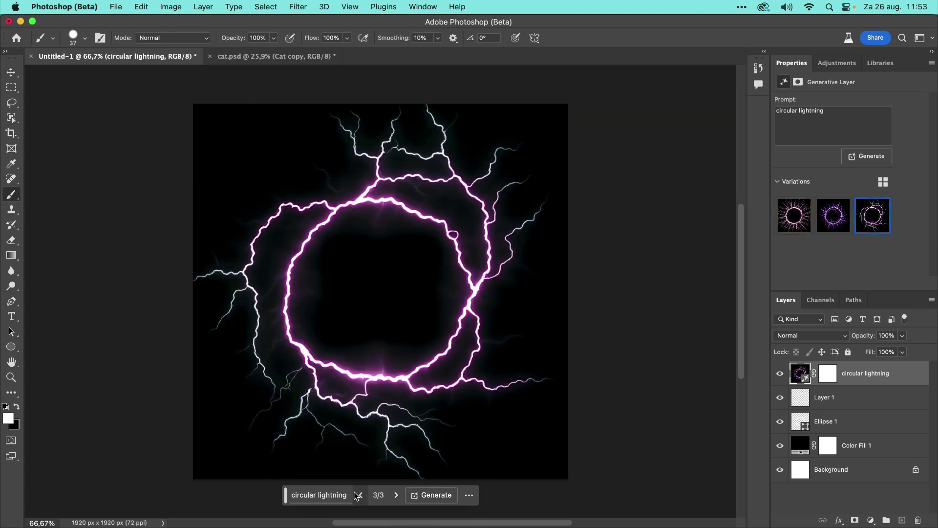
# Move the purple second lightning variation into cat.psd and enlarge it over the cat's head.
pyautogui.click(361, 495)
pyautogui.press('v')
pyautogui.moveTo(355, 204)
pyautogui.mouseDown()
pyautogui.moveTo(344, 162)
pyautogui.moveTo(281, 62)
pyautogui.moveTo(358, 268)
pyautogui.mouseUp()
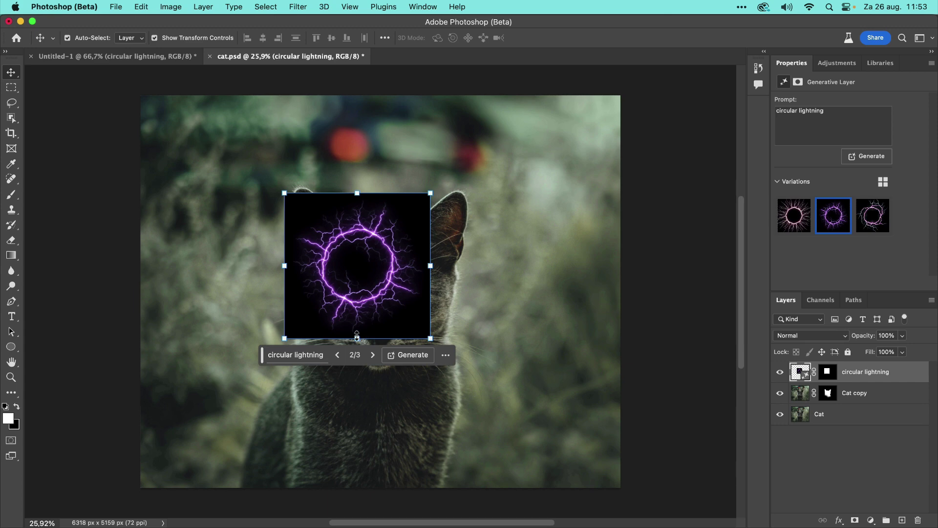
pyautogui.moveTo(357, 338); pyautogui.dragTo(360, 500)
pyautogui.moveTo(395, 397); pyautogui.dragTo(417, 342)
pyautogui.moveTo(537, 291); pyautogui.dragTo(570, 291)
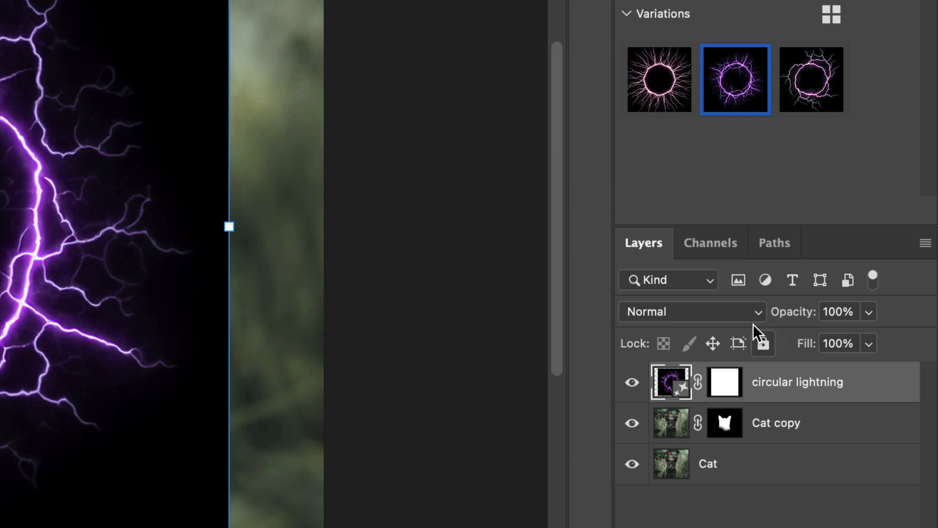
# Blend the lightning in Screen mode, widen it to about 125%, and place Cat copy above it.
pyautogui.click(684, 308)
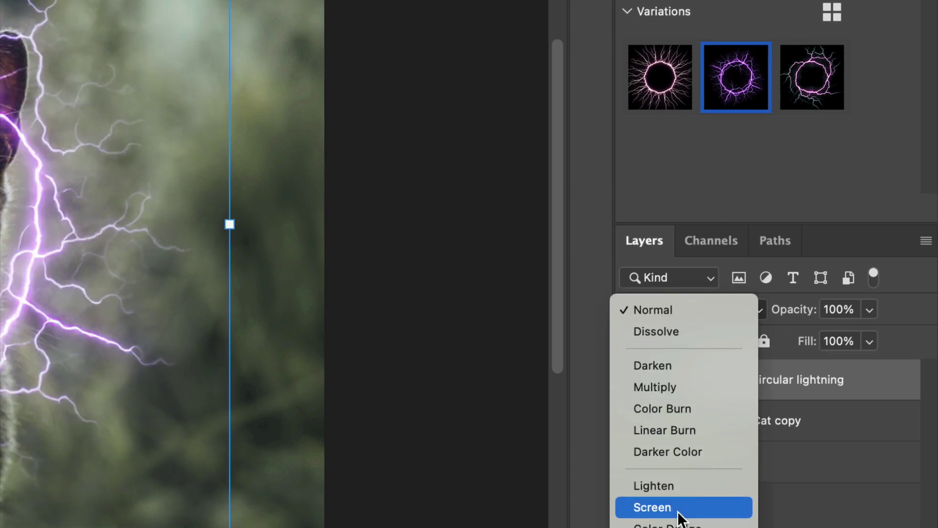
pyautogui.click(677, 513)
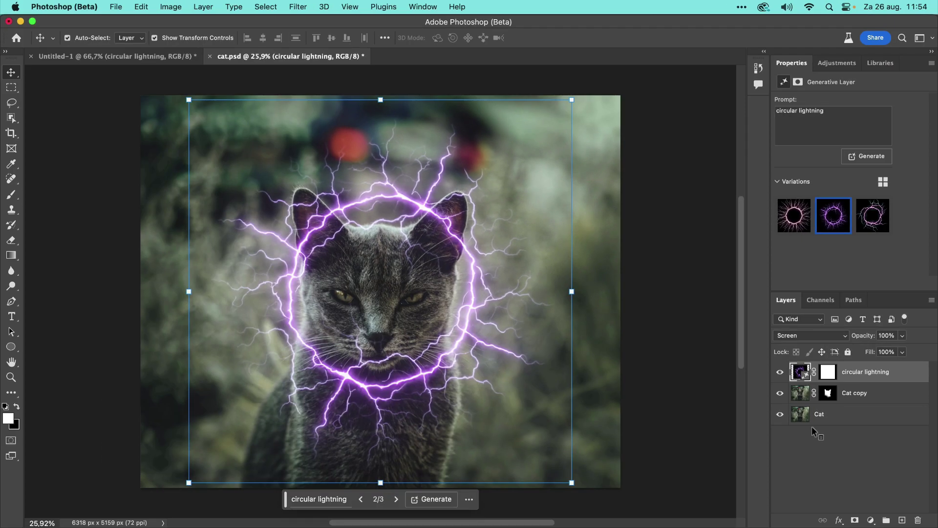
pyautogui.moveTo(572, 291); pyautogui.dragTo(620, 292)
pyautogui.press('Return')
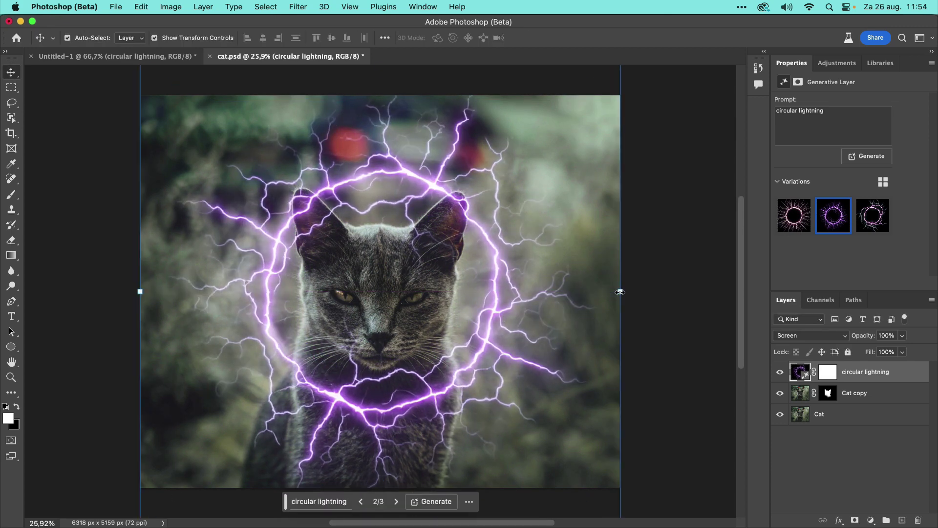
pyautogui.moveTo(880, 398); pyautogui.dragTo(879, 376)
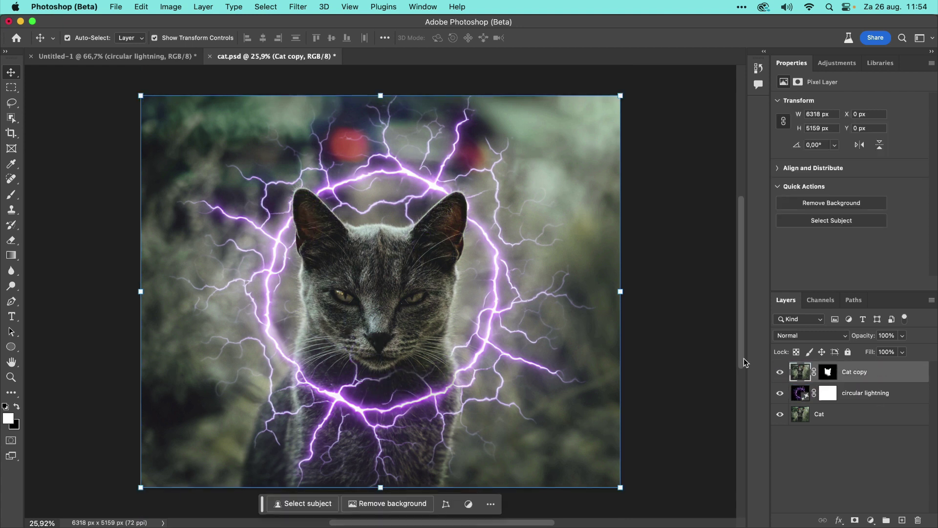